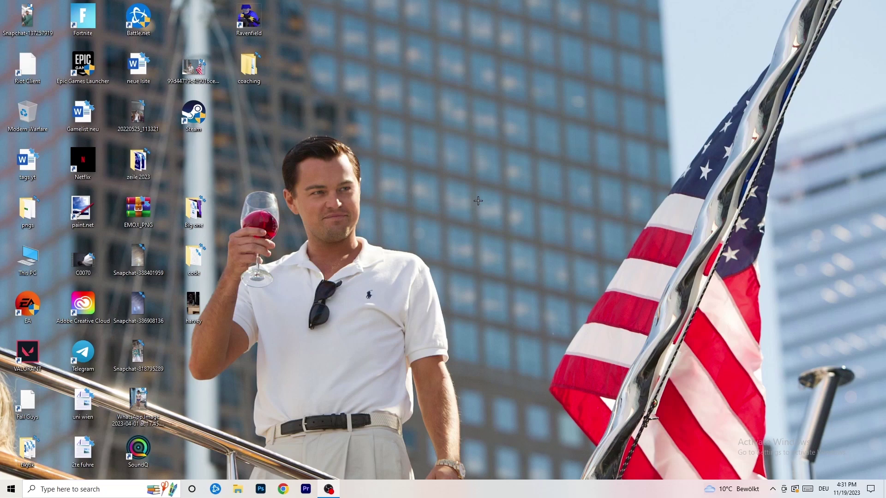
Step: Launch NVIDIA Control Panel from the desktop context menu
{"action": "right_click", "coordinate": [476, 164]}
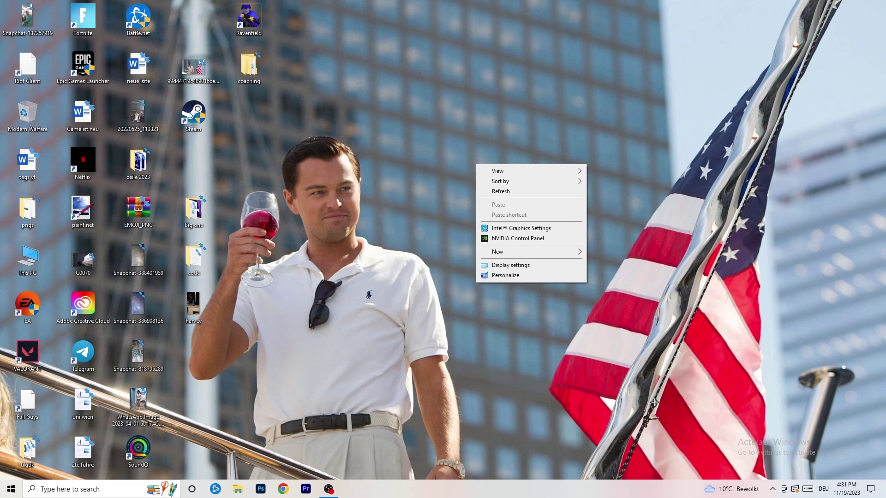
{"action": "left_click", "coordinate": [517, 238]}
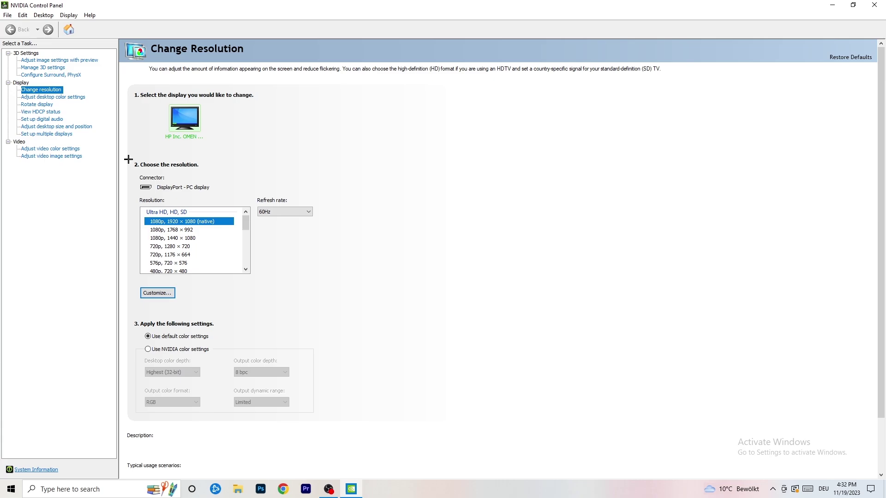
{"action": "left_click", "coordinate": [164, 293]}
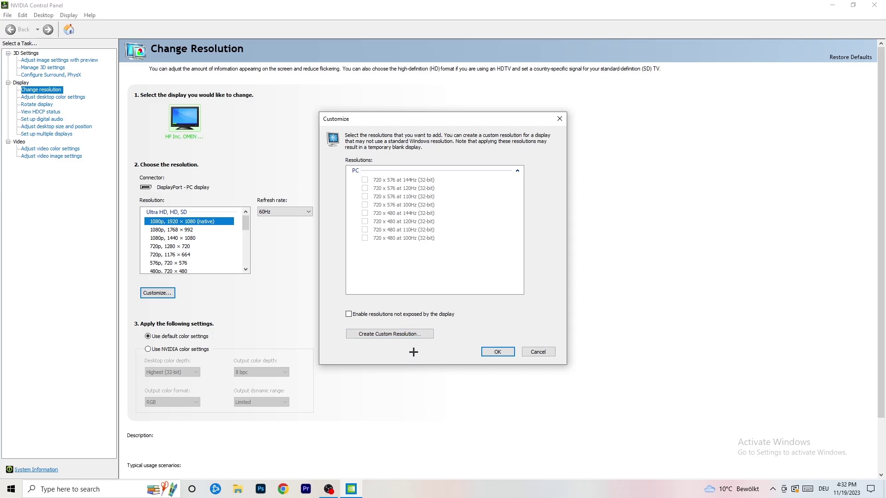
{"action": "left_click", "coordinate": [410, 334]}
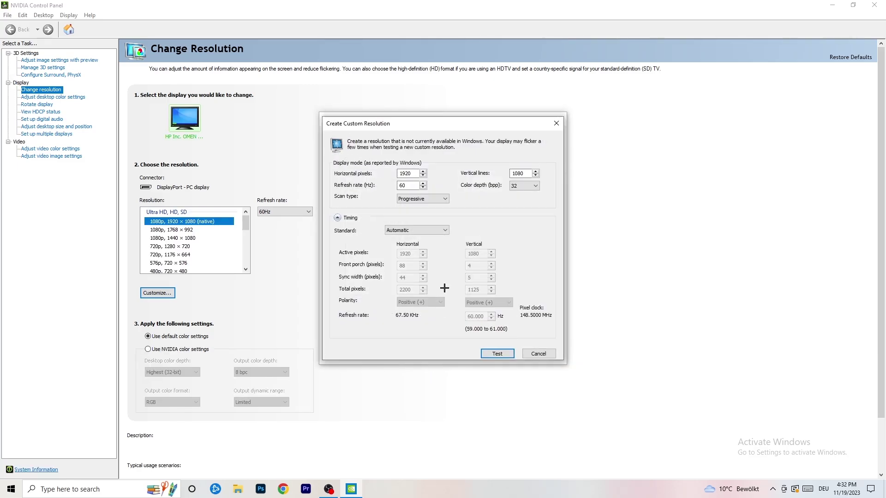
{"action": "left_click_drag", "start_coordinate": [415, 173], "coordinate": [386, 171]}
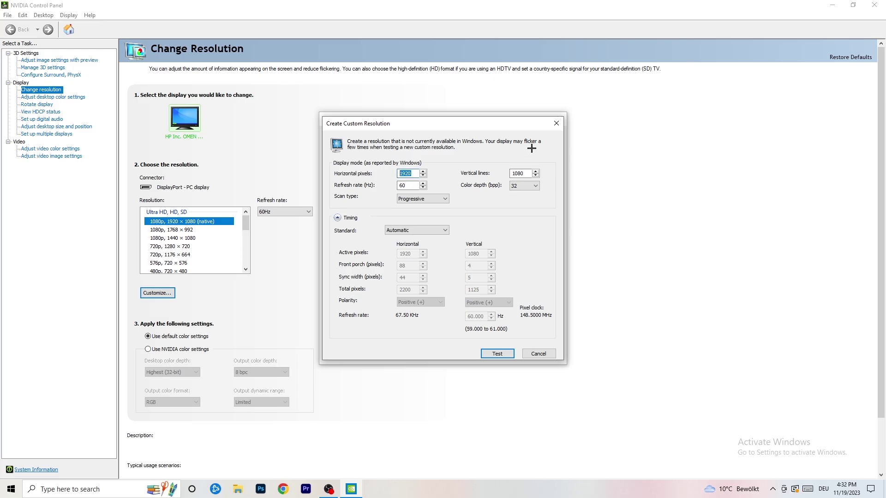
{"action": "type", "text": "1440"}
{"action": "double_click", "coordinate": [524, 176]}
{"action": "type", "text": "1040"}
{"action": "left_click", "coordinate": [422, 199]}
{"action": "left_click", "coordinate": [481, 199]}
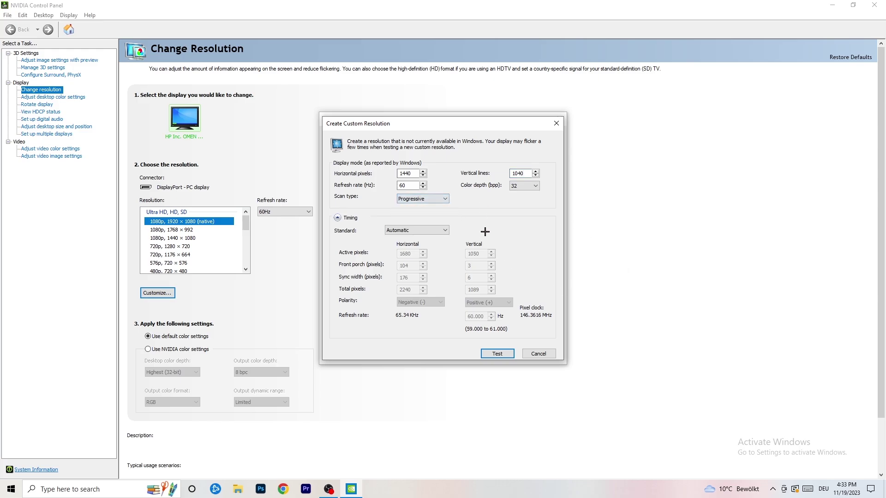
{"action": "left_click", "coordinate": [428, 231]}
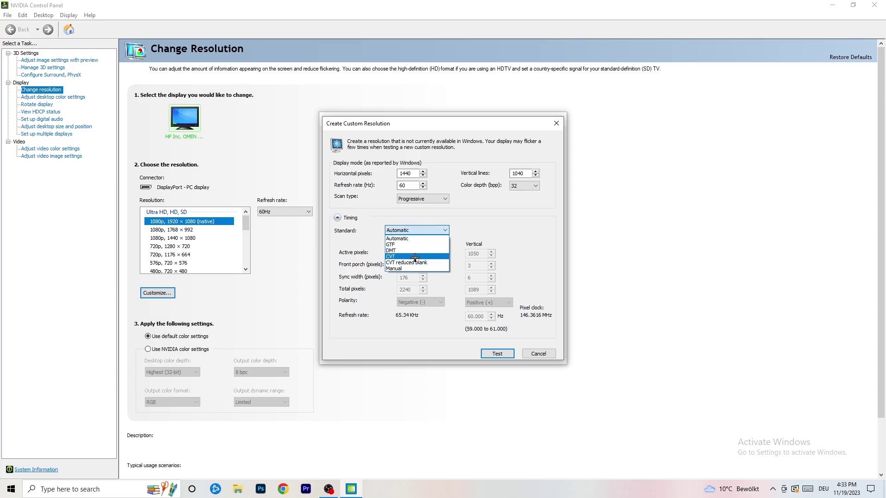
{"action": "left_click", "coordinate": [489, 235]}
{"action": "left_click", "coordinate": [443, 230]}
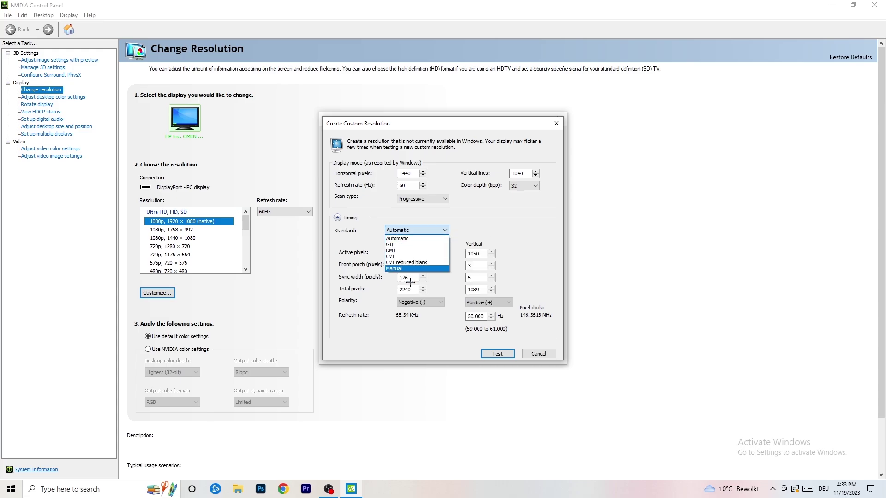
{"action": "left_click", "coordinate": [491, 231]}
{"action": "left_click", "coordinate": [414, 231]}
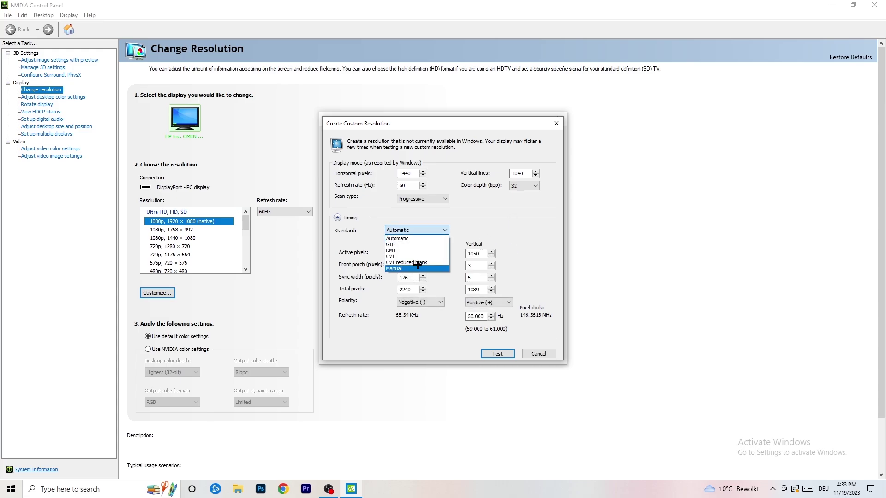
{"action": "left_click", "coordinate": [417, 267]}
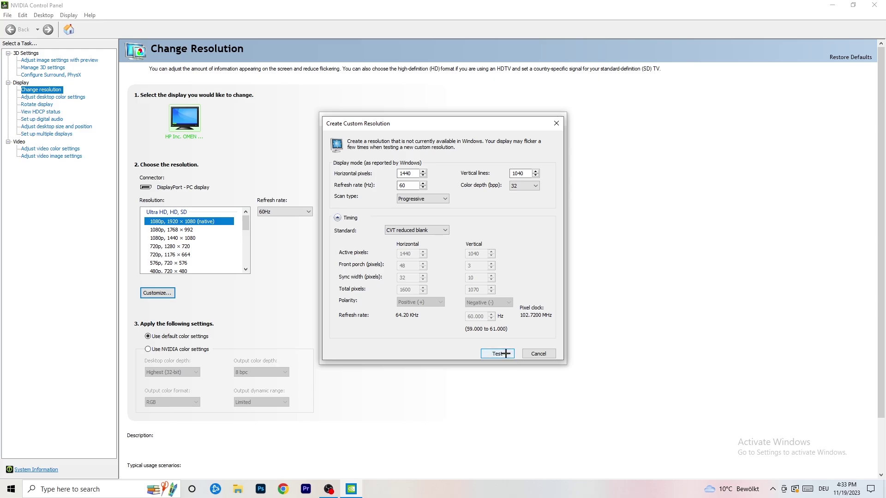
{"action": "left_click", "coordinate": [560, 119]}
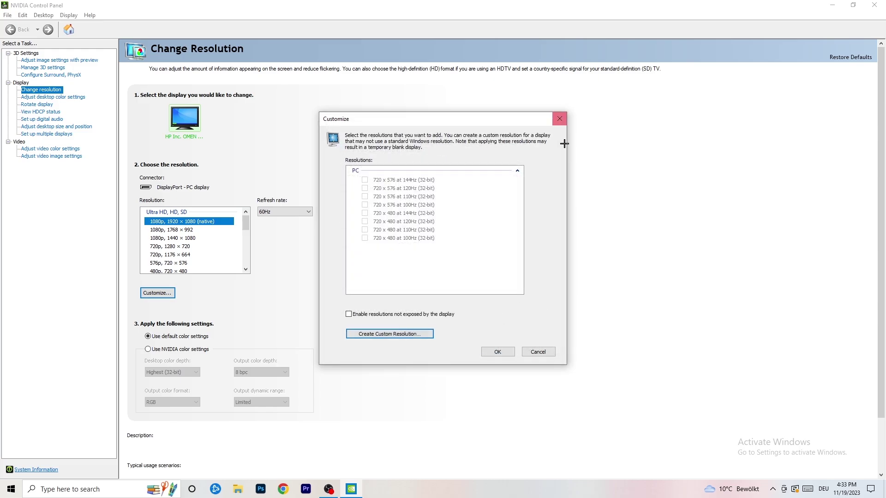
{"action": "left_click", "coordinate": [561, 119]}
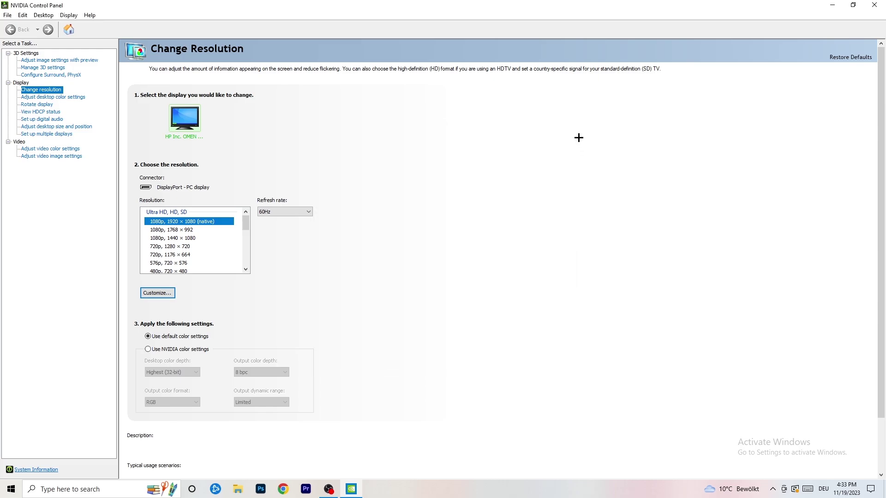
{"action": "left_click", "coordinate": [874, 5]}
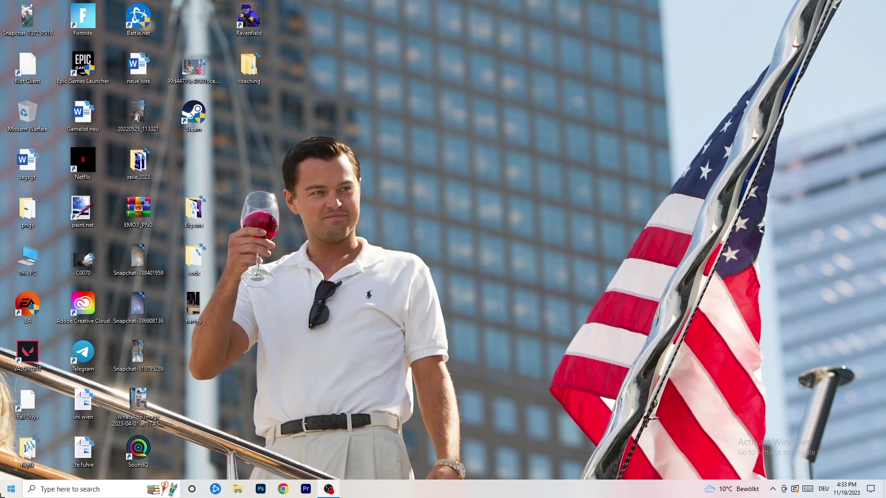
Step: Open the System display settings from the Start menu's Settings
{"action": "left_click", "coordinate": [11, 489]}
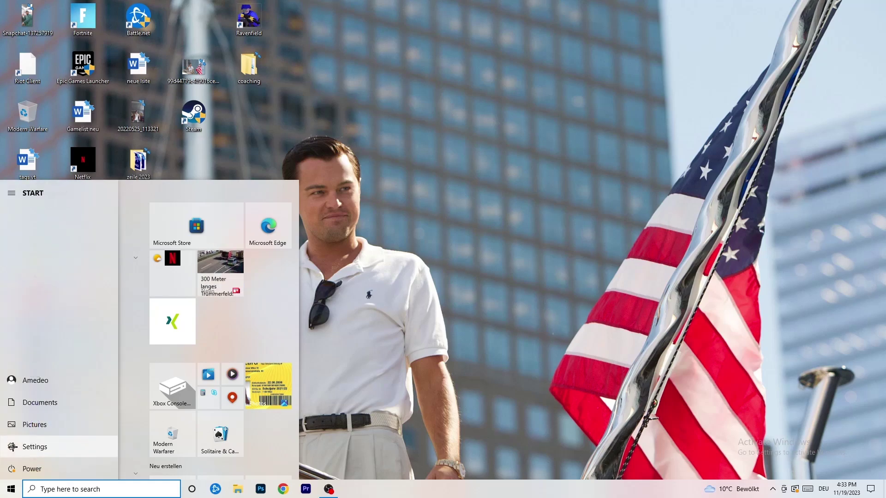
{"action": "left_click", "coordinate": [12, 447]}
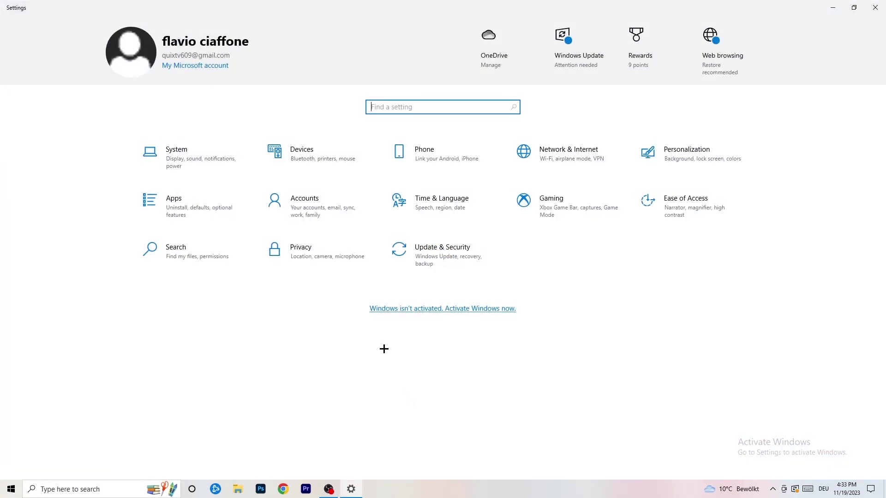
{"action": "left_click", "coordinate": [192, 167]}
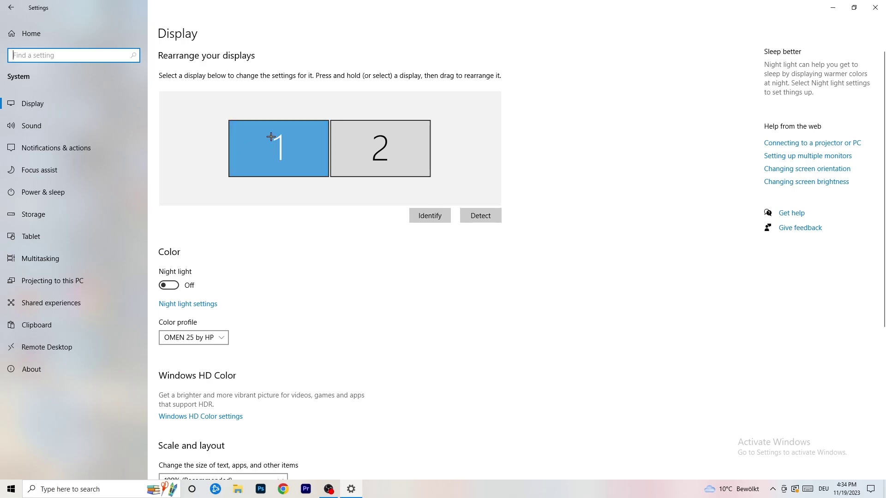
Step: Keep text and app scaling at 100% (Recommended), then go back to Settings home
{"action": "scroll", "coordinate": [296, 230], "scroll_direction": "down", "scroll_amount": 3}
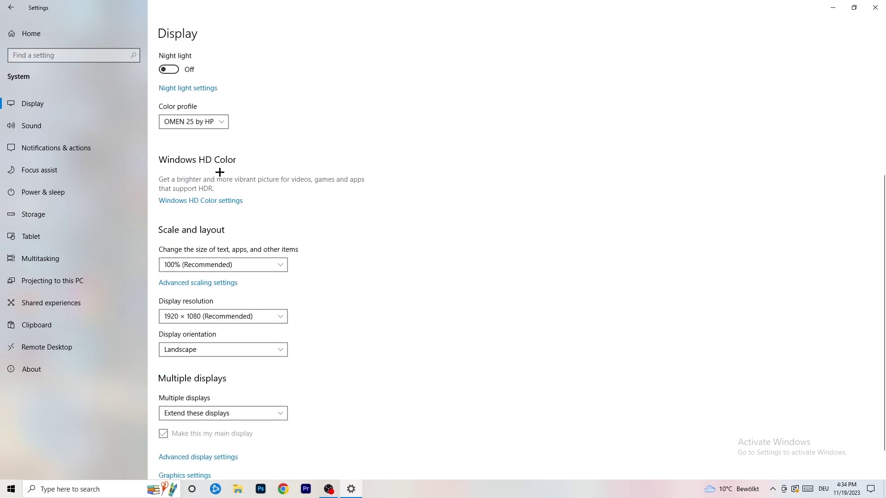
{"action": "scroll", "coordinate": [223, 206], "scroll_direction": "down", "scroll_amount": 1}
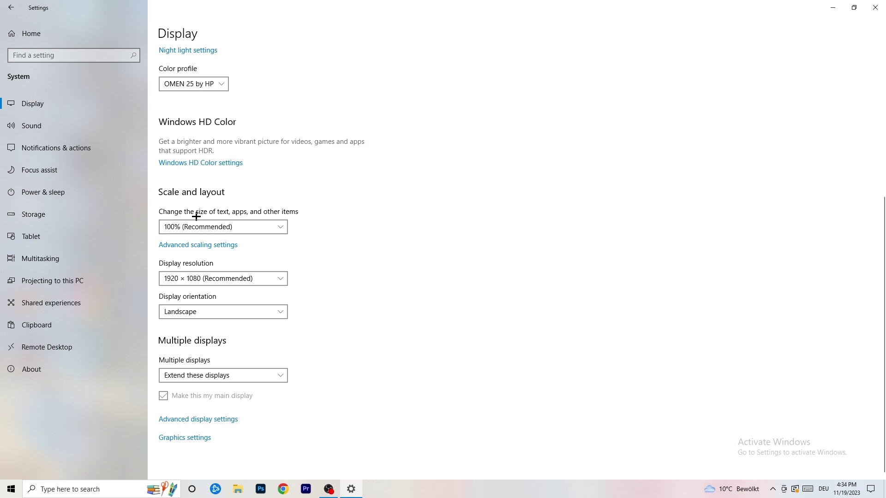
{"action": "left_click", "coordinate": [281, 226]}
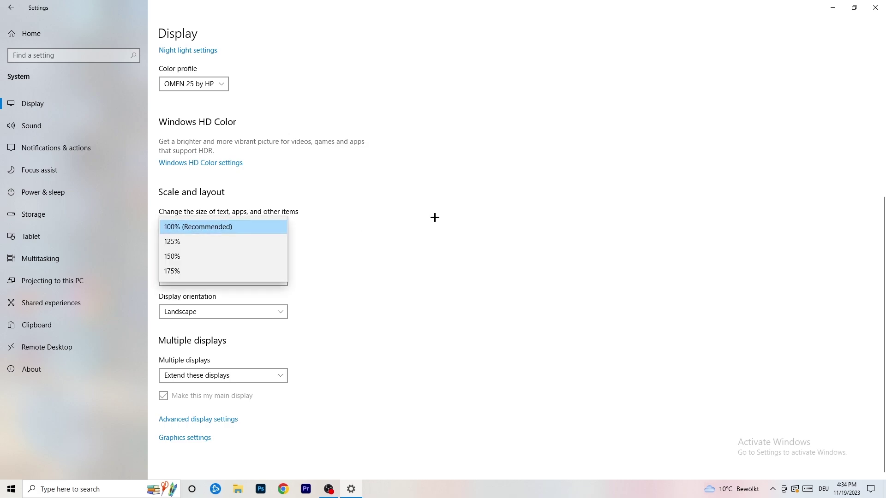
{"action": "left_click", "coordinate": [427, 217]}
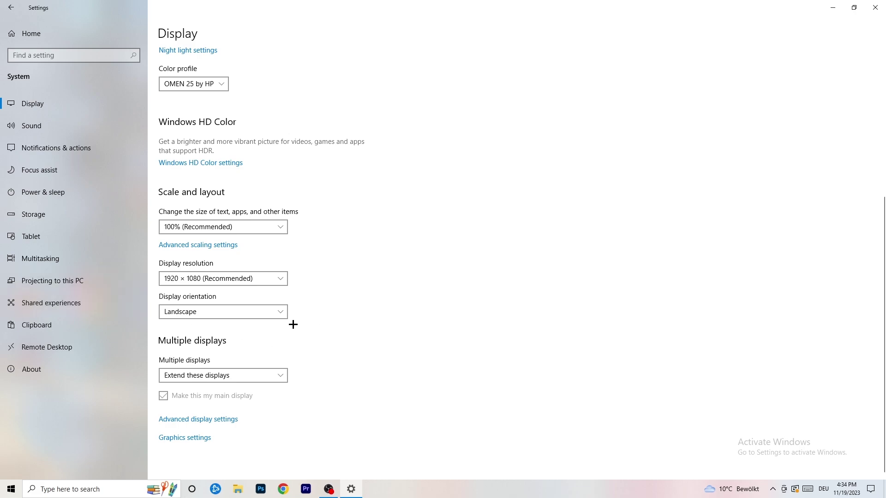
{"action": "left_click", "coordinate": [1, 3]}
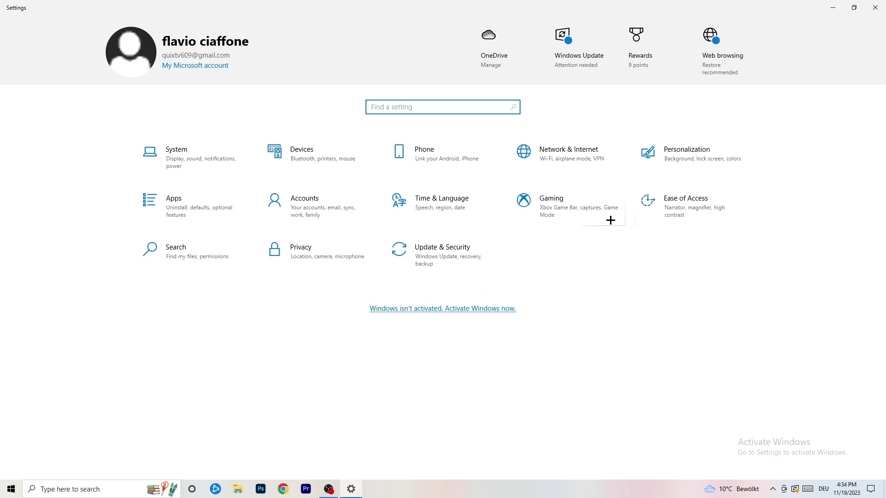
Step: Confirm Xbox Game Bar is Off and Game Mode is On under Gaming, then close Settings
{"action": "left_click", "coordinate": [568, 206]}
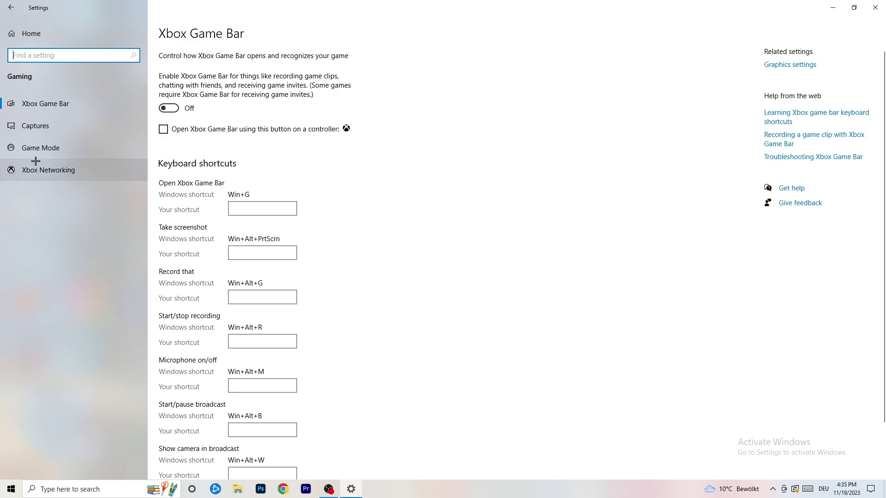
{"action": "left_click", "coordinate": [29, 143]}
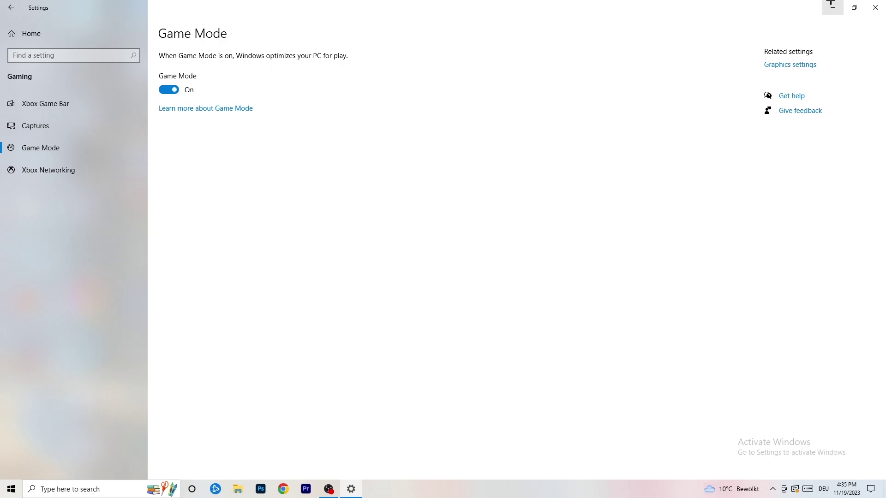
{"action": "left_click", "coordinate": [875, 7]}
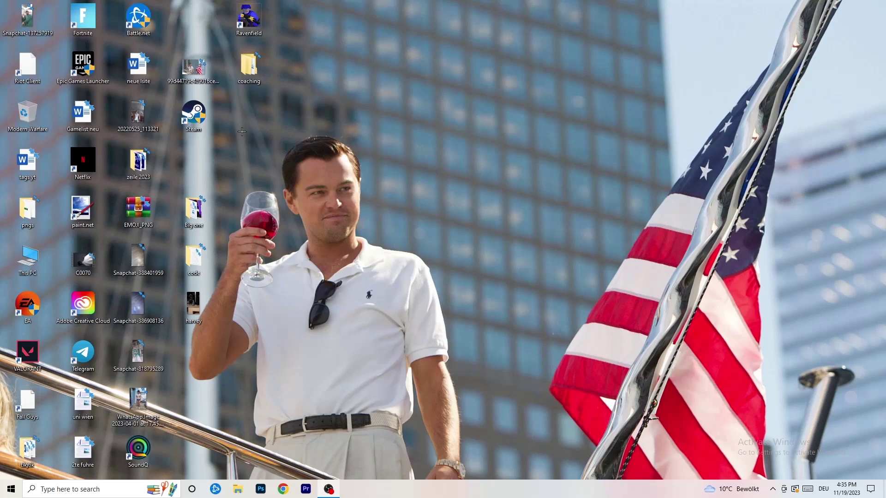
Step: Set the Steam shortcut to Windows 8 compatibility mode with Run as administrator, and apply
{"action": "left_click_drag", "start_coordinate": [203, 115], "coordinate": [480, 162]}
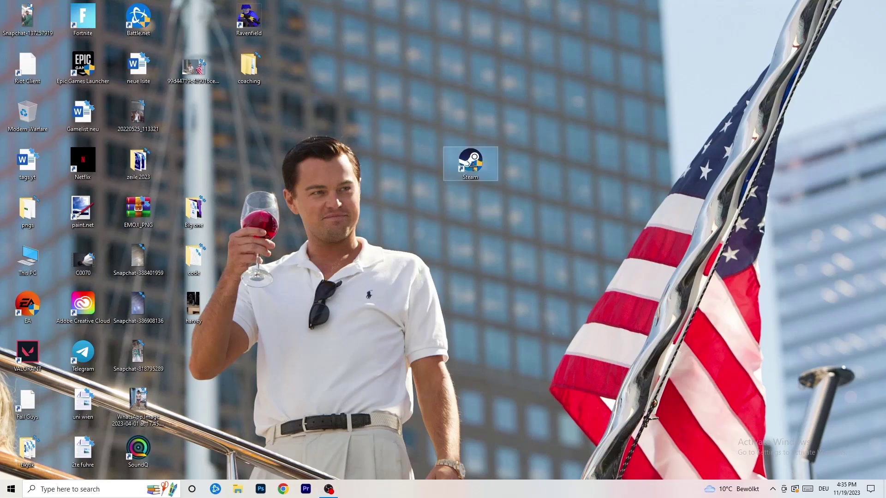
{"action": "right_click", "coordinate": [475, 160]}
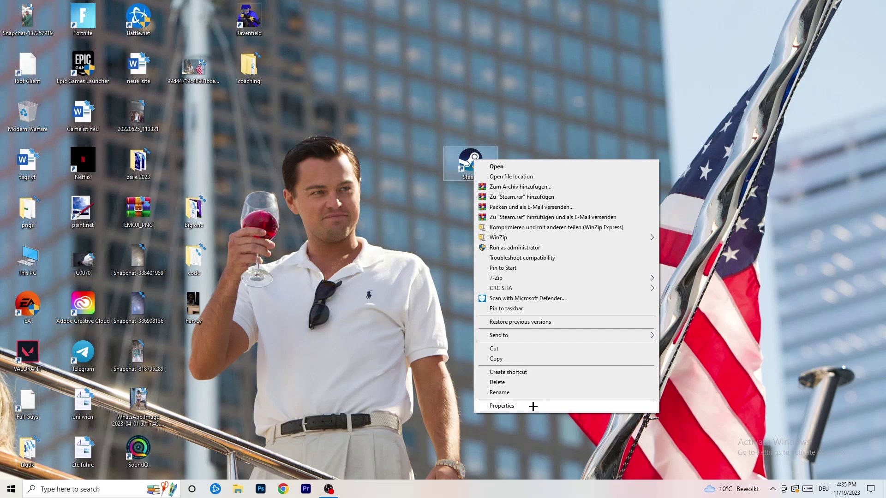
{"action": "left_click", "coordinate": [503, 406]}
{"action": "left_click_drag", "start_coordinate": [520, 164], "coordinate": [380, 91]}
{"action": "left_click", "coordinate": [473, 110]}
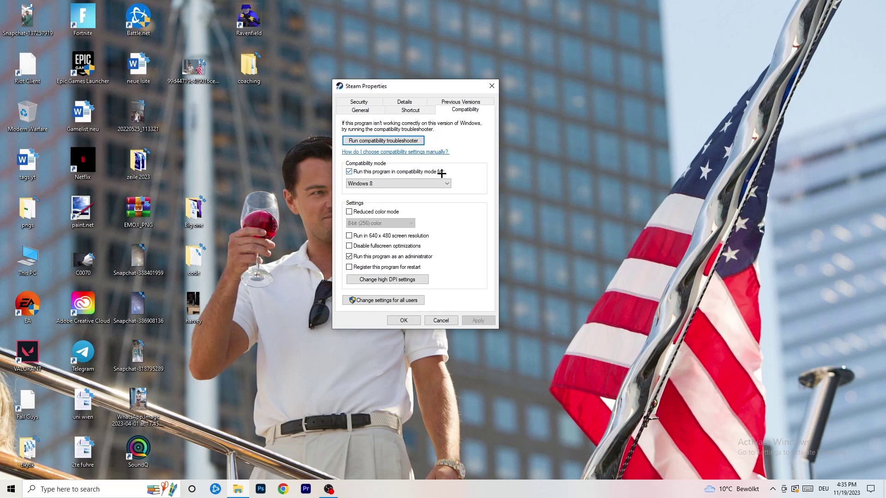
{"action": "left_click", "coordinate": [416, 183]}
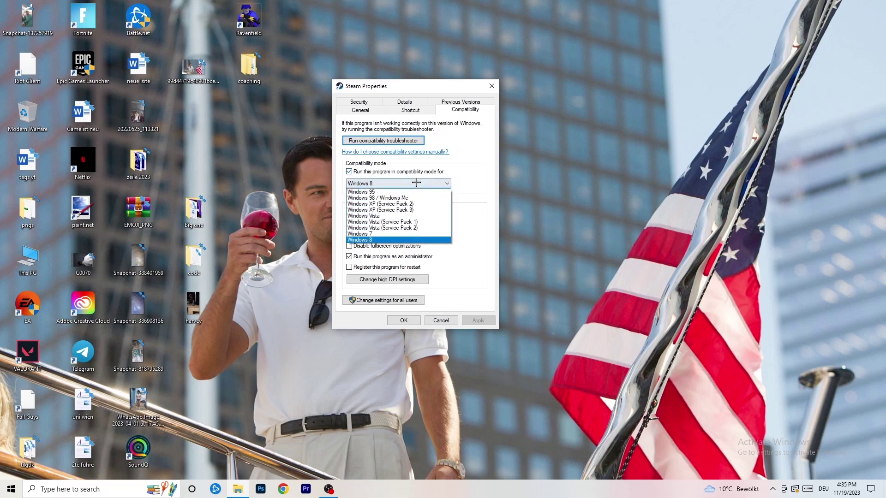
{"action": "left_click", "coordinate": [491, 176]}
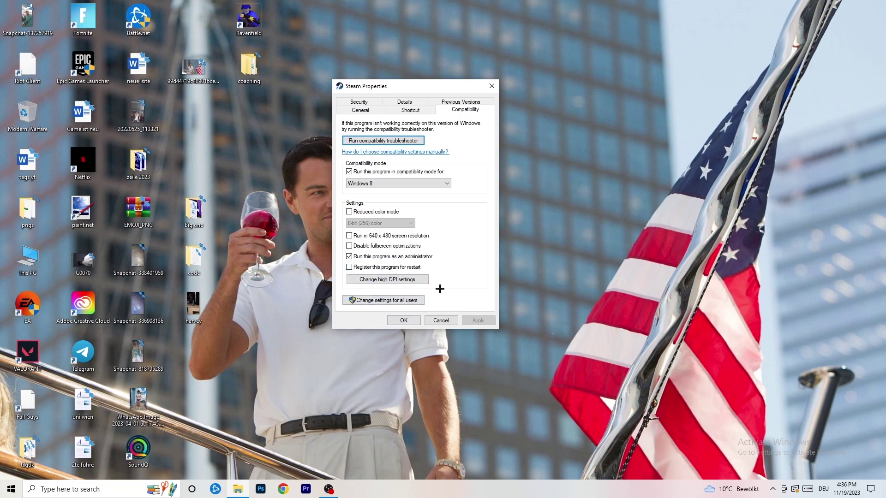
{"action": "left_click", "coordinate": [391, 320]}
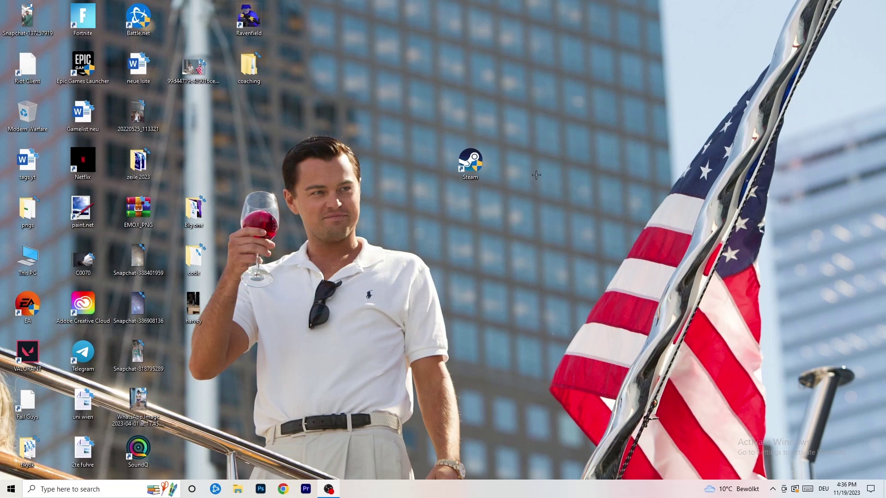
Step: Reopen Steam's Properties to verify the Windows 8 and administrator compatibility settings
{"action": "left_click_drag", "start_coordinate": [467, 166], "coordinate": [411, 166]}
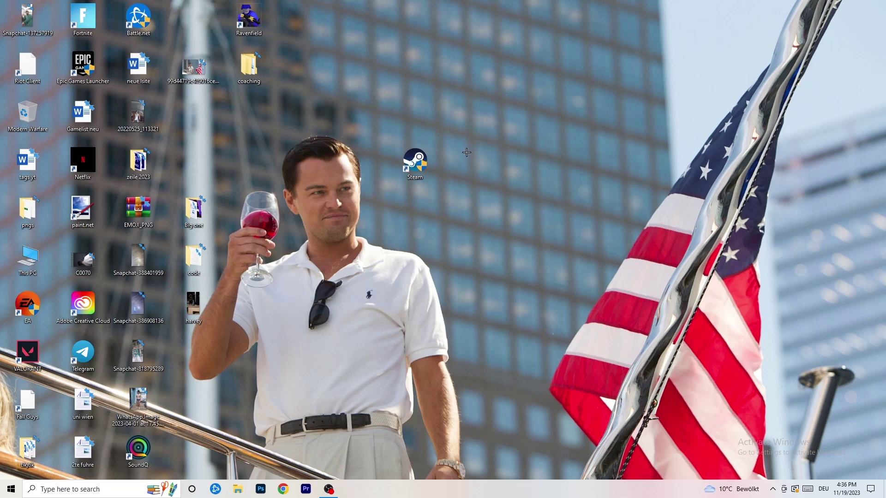
{"action": "left_click_drag", "start_coordinate": [425, 163], "coordinate": [321, 156]}
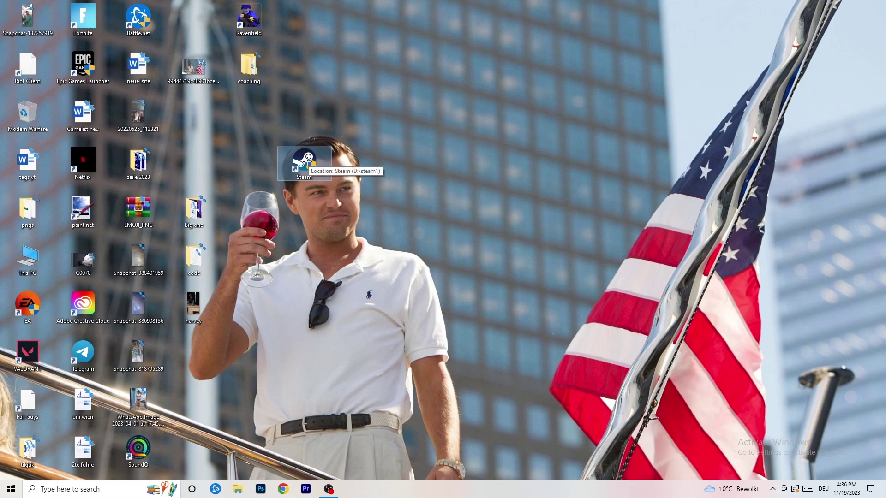
{"action": "right_click", "coordinate": [306, 160]}
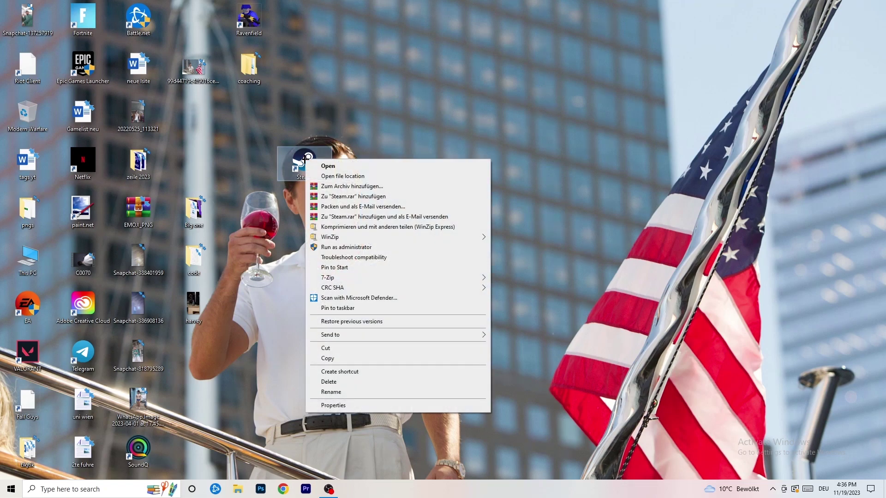
{"action": "left_click", "coordinate": [333, 405]}
{"action": "left_click", "coordinate": [441, 189]}
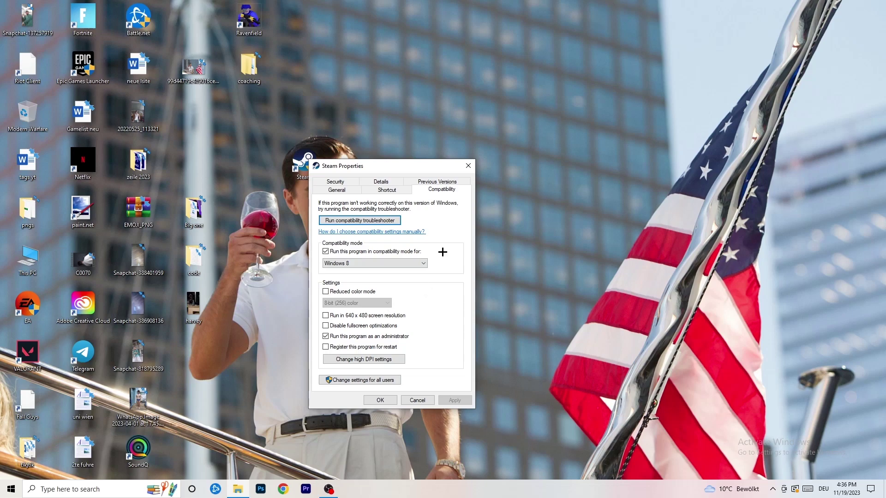
{"action": "left_click", "coordinate": [468, 166]}
Step: Return the Steam icon to its original slot and re-dock the taskbar along the bottom
{"action": "left_click_drag", "start_coordinate": [303, 162], "coordinate": [200, 116]}
{"action": "left_click", "coordinate": [475, 82]}
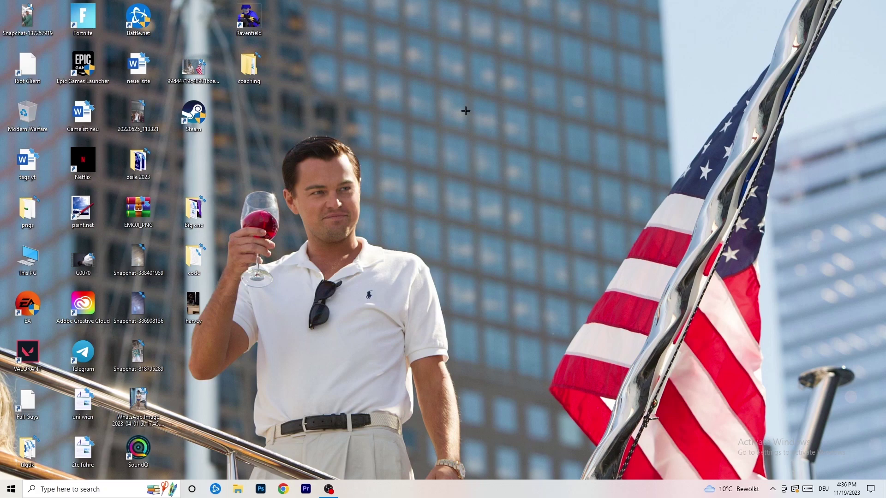
{"action": "left_click_drag", "start_coordinate": [661, 281], "coordinate": [807, 250]}
{"action": "left_click_drag", "start_coordinate": [353, 309], "coordinate": [507, 493]}
{"action": "right_click", "coordinate": [480, 494]}
Step: Open Task Manager maximized on Details and show Set priority for Creative Cloud UI Helper.exe
{"action": "left_click", "coordinate": [516, 445]}
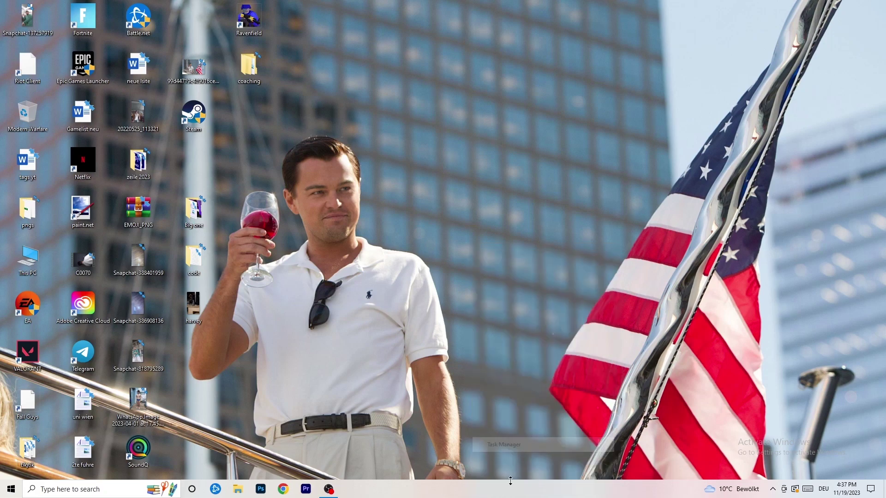
{"action": "left_click", "coordinate": [507, 19]}
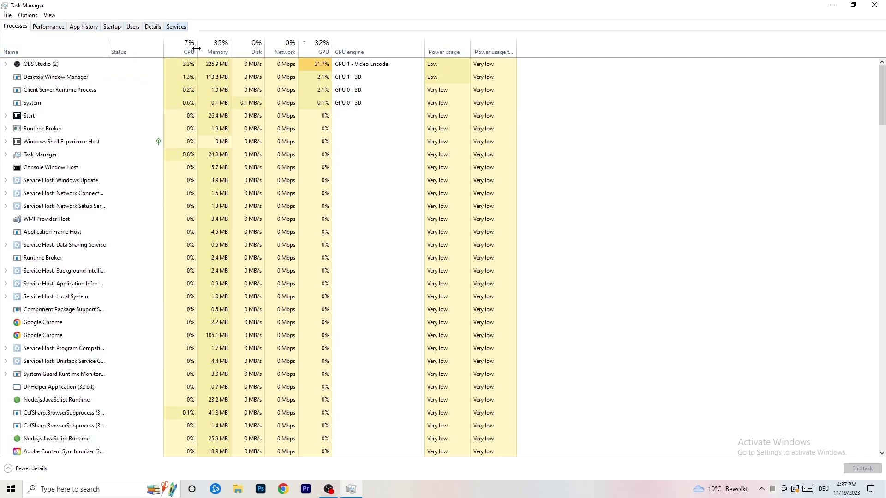
{"action": "left_click", "coordinate": [153, 26]}
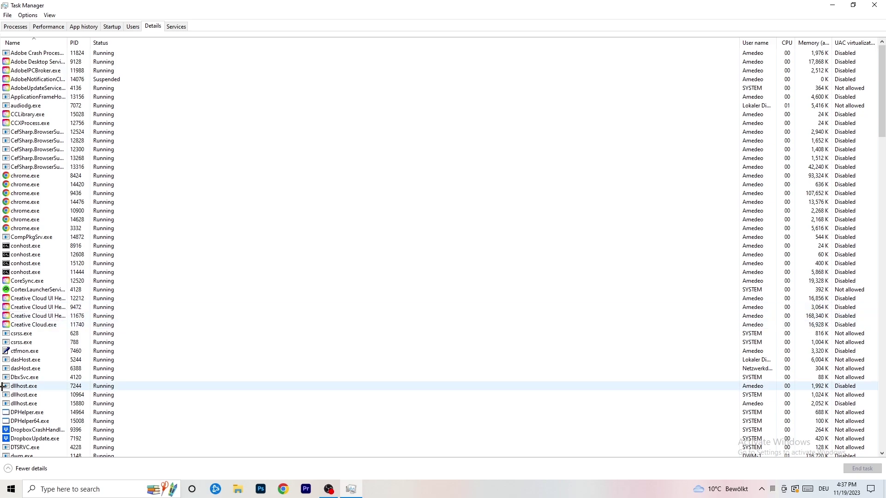
{"action": "right_click", "coordinate": [27, 306]}
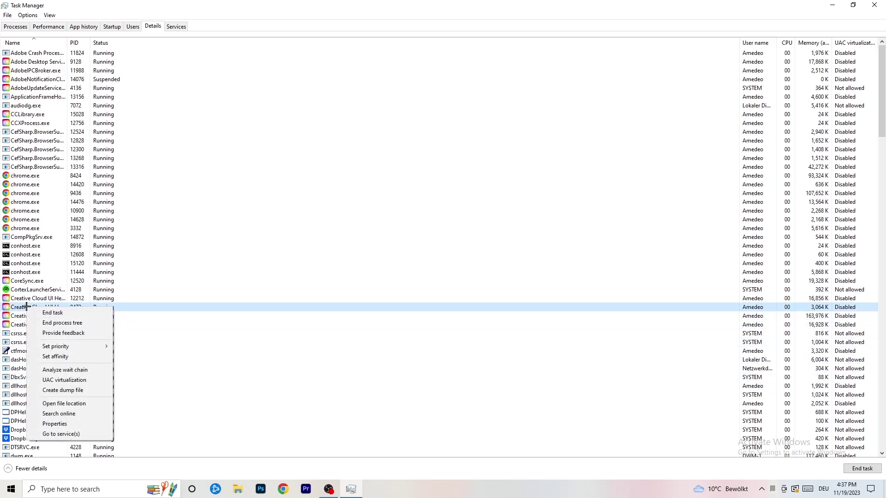
{"action": "mouse_move", "coordinate": [55, 346]}
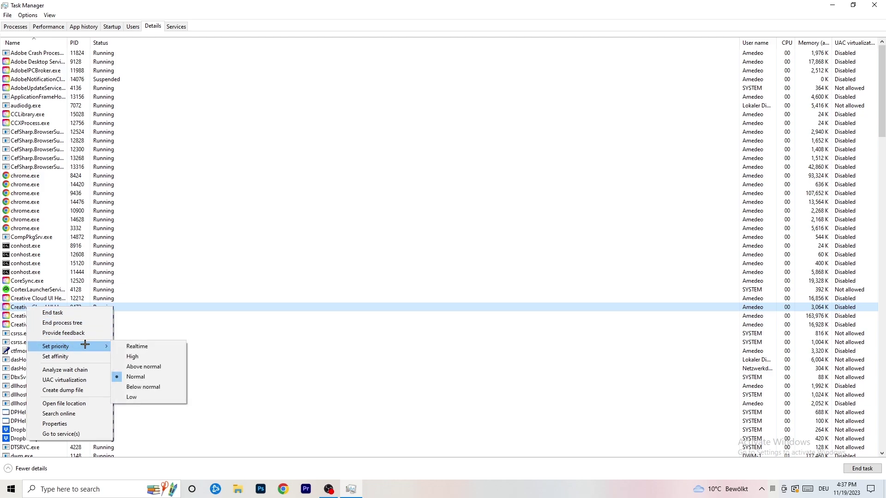